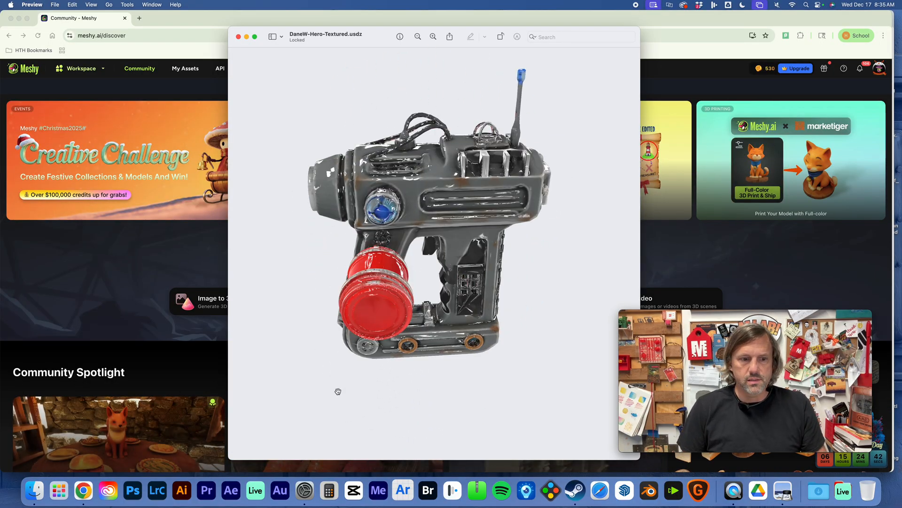
Close the textured hero prop preview and switch to the Tinkercad design of the CarbonFusionWelder hero prop in the other Chrome window.
{"action": "key", "text": "super+w"}
{"action": "left_click_drag", "start_coordinate": [356, 25], "coordinate": [358, 31]}
{"action": "left_click", "coordinate": [538, 13]}
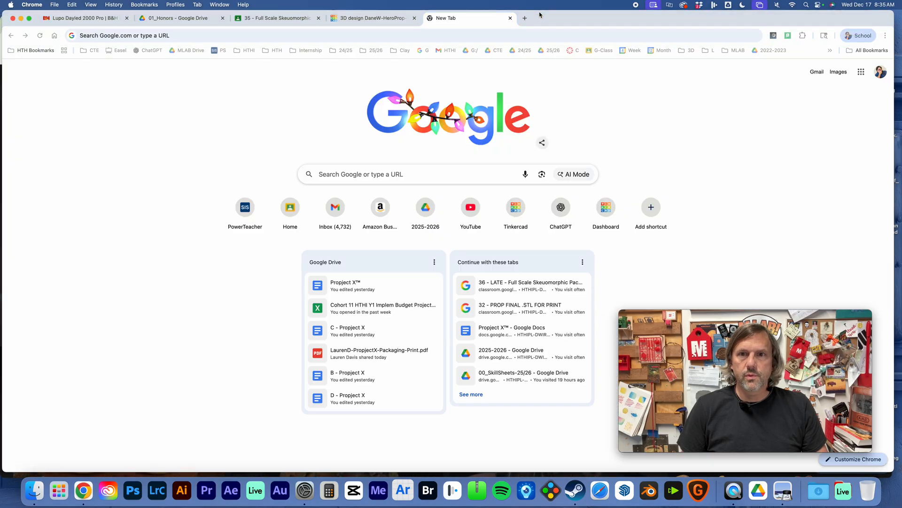
{"action": "left_click", "coordinate": [375, 21]}
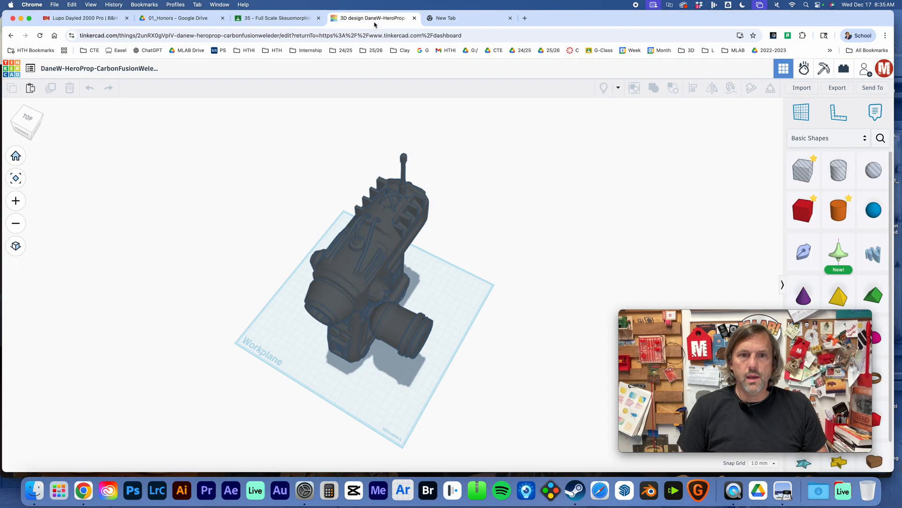
Select all three shapes that make up the hero prop on the workplane.
{"action": "scroll", "coordinate": [450, 288], "scroll_direction": "up", "scroll_amount": 3}
{"action": "left_click", "coordinate": [450, 288]}
{"action": "right_click_drag", "start_coordinate": [597, 282], "coordinate": [546, 198]}
{"action": "left_click", "coordinate": [496, 272]}
{"action": "left_click_drag", "start_coordinate": [550, 161], "coordinate": [226, 396]}
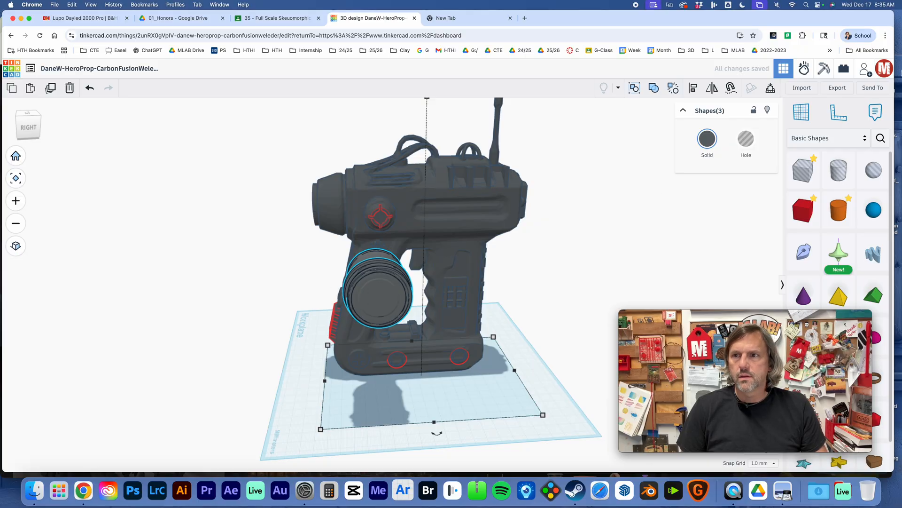
Export only the selected shapes as an STL file, then deselect them.
{"action": "left_click", "coordinate": [848, 89]}
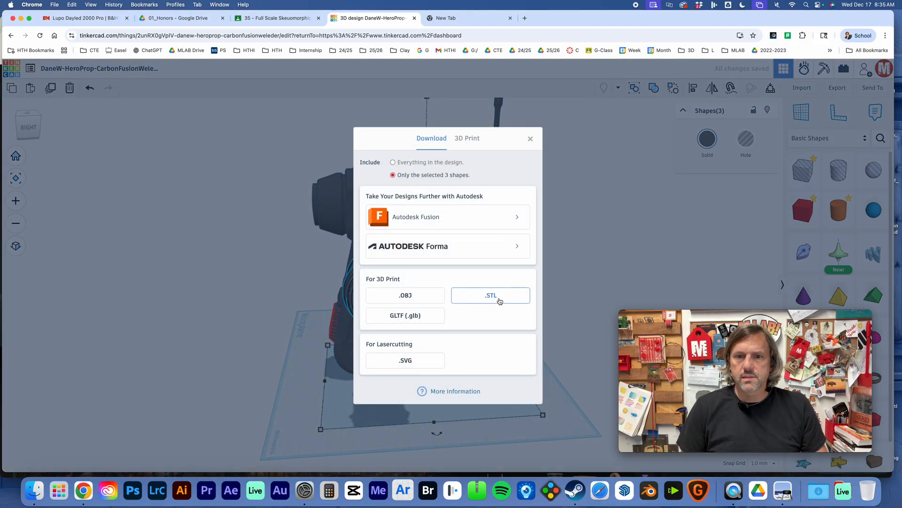
{"action": "left_click", "coordinate": [497, 299]}
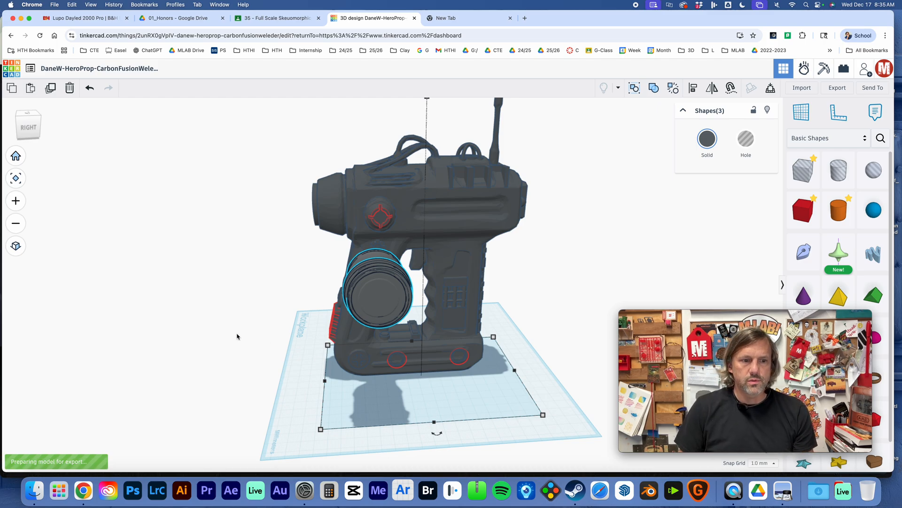
{"action": "left_click", "coordinate": [270, 364]}
{"action": "mouse_move", "coordinate": [653, 394]}
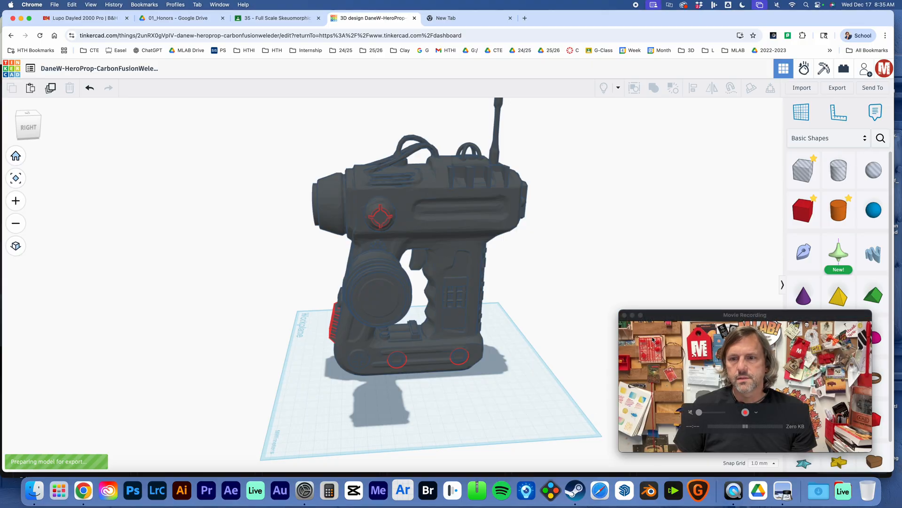
Switch to the Meshy browser window and open its workspace with the dialog for uploading your own model.
{"action": "left_click", "coordinate": [222, 3]}
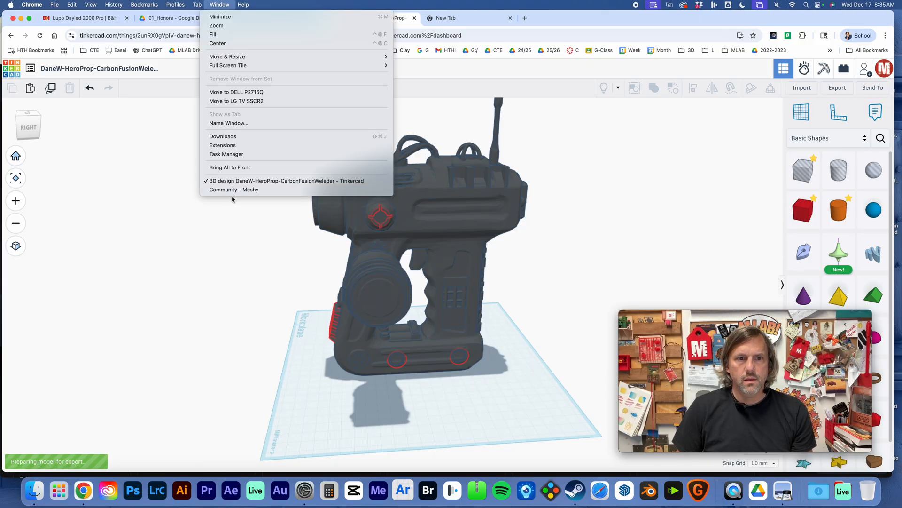
{"action": "left_click", "coordinate": [233, 188]}
{"action": "left_click_drag", "start_coordinate": [508, 26], "coordinate": [508, 20]}
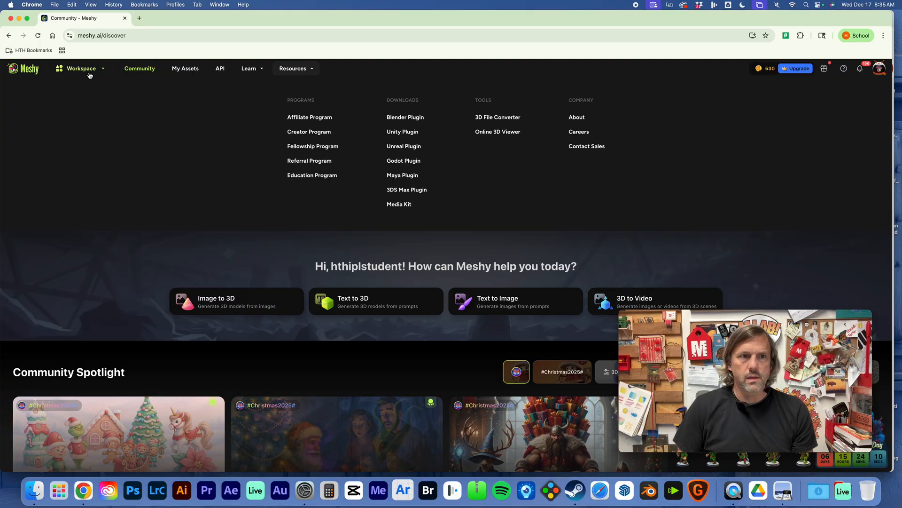
{"action": "mouse_move", "coordinate": [87, 70]}
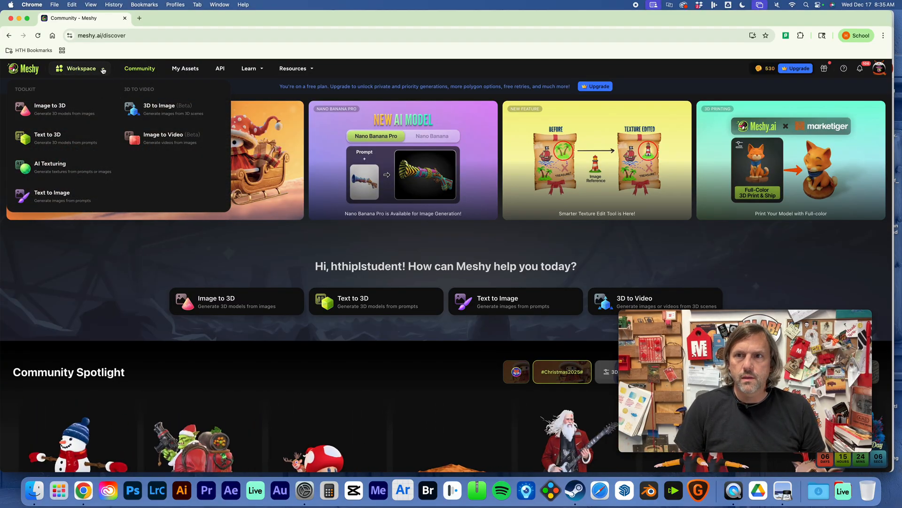
{"action": "left_click", "coordinate": [53, 139]}
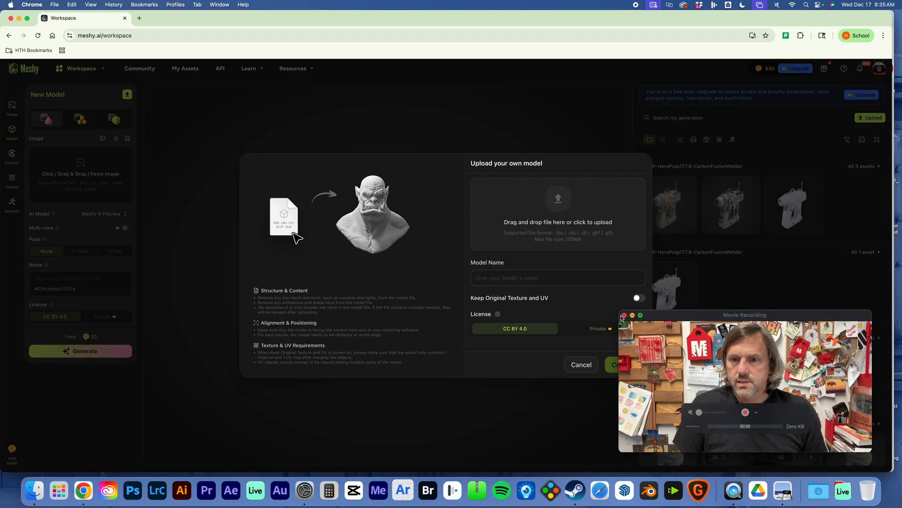
Upload the HeroProp177.8-CarbonFusionWelder STL from the 01-TinkerCad for Print folder inside 03-3D-Models, and continue to create the model.
{"action": "mouse_move", "coordinate": [621, 314]}
{"action": "left_click_drag", "start_coordinate": [621, 312], "coordinate": [721, 313]}
{"action": "left_click", "coordinate": [35, 490]}
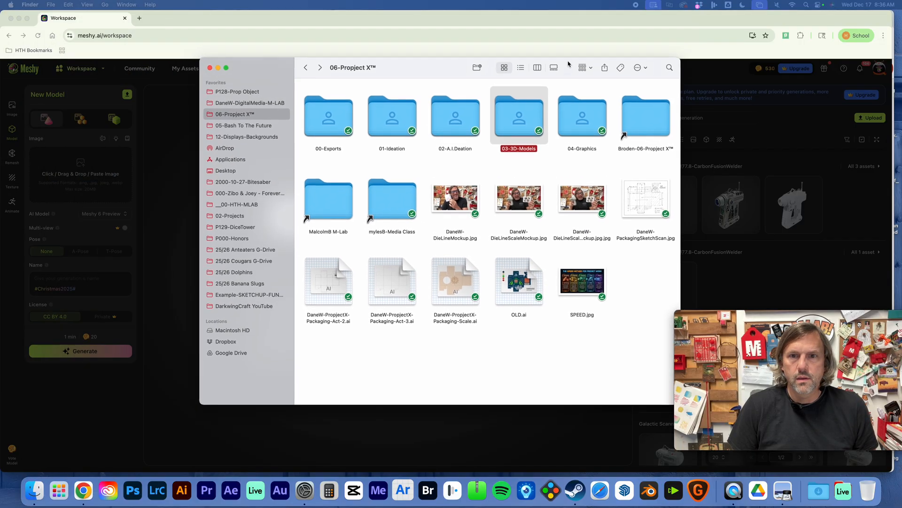
{"action": "double_click", "coordinate": [529, 121]}
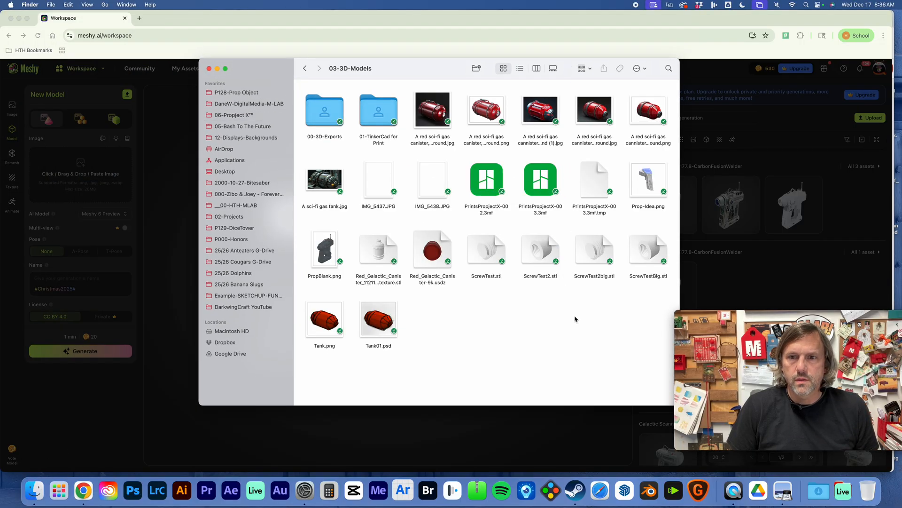
{"action": "left_click_drag", "start_coordinate": [450, 66], "coordinate": [522, 315]}
{"action": "left_click", "coordinate": [421, 165]}
{"action": "double_click", "coordinate": [422, 165]}
{"action": "left_click_drag", "start_coordinate": [581, 363], "coordinate": [539, 227]}
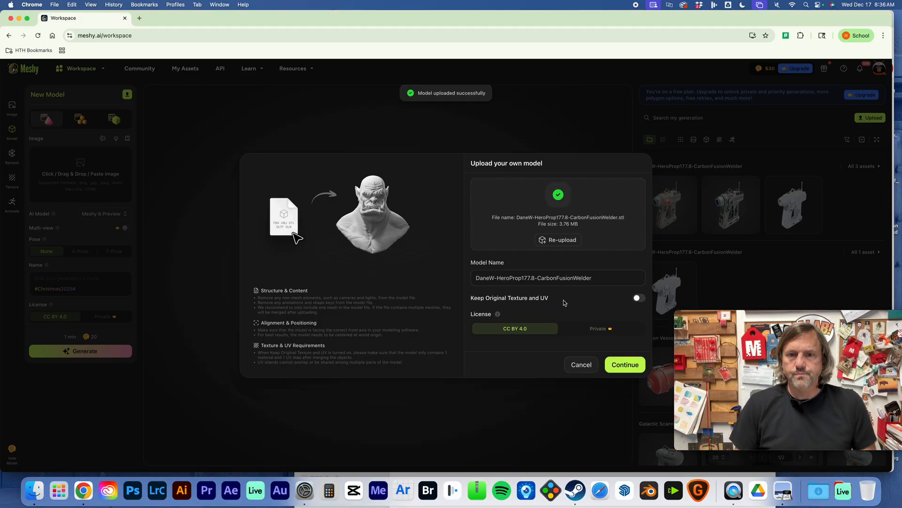
{"action": "left_click", "coordinate": [625, 365]}
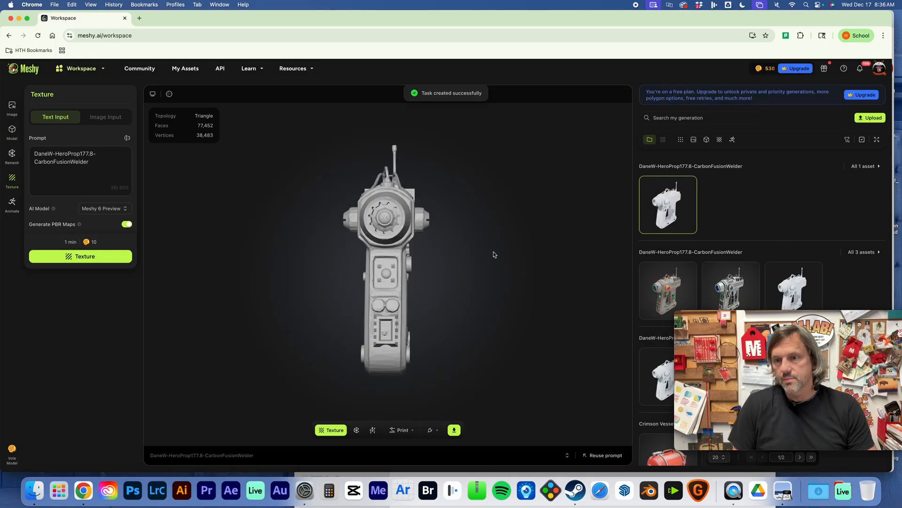
Open texturing for the uploaded welder model and choose Image Input as the texture source.
{"action": "mouse_move", "coordinate": [55, 85]}
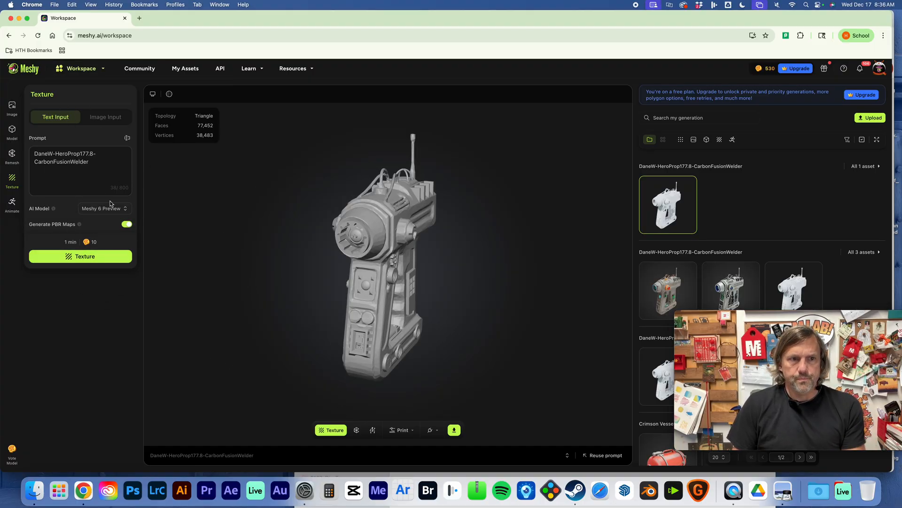
{"action": "left_click", "coordinate": [340, 431]}
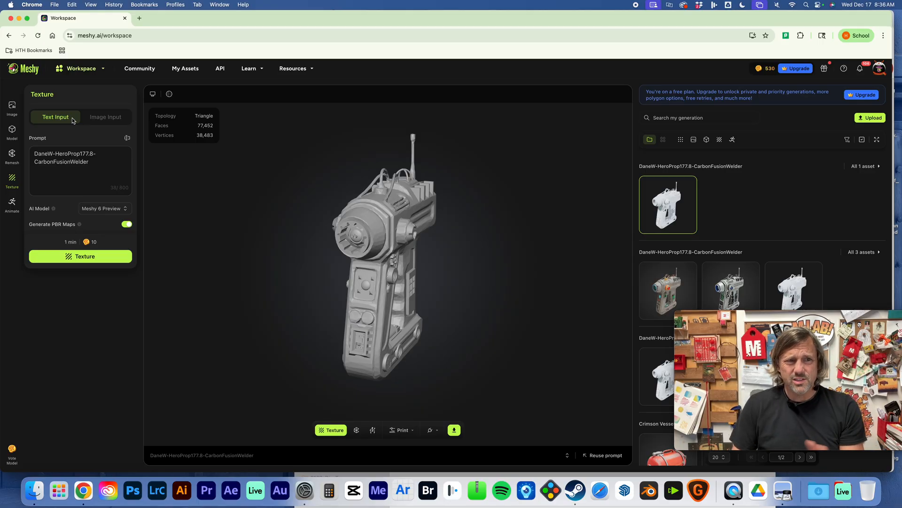
{"action": "left_click", "coordinate": [110, 121]}
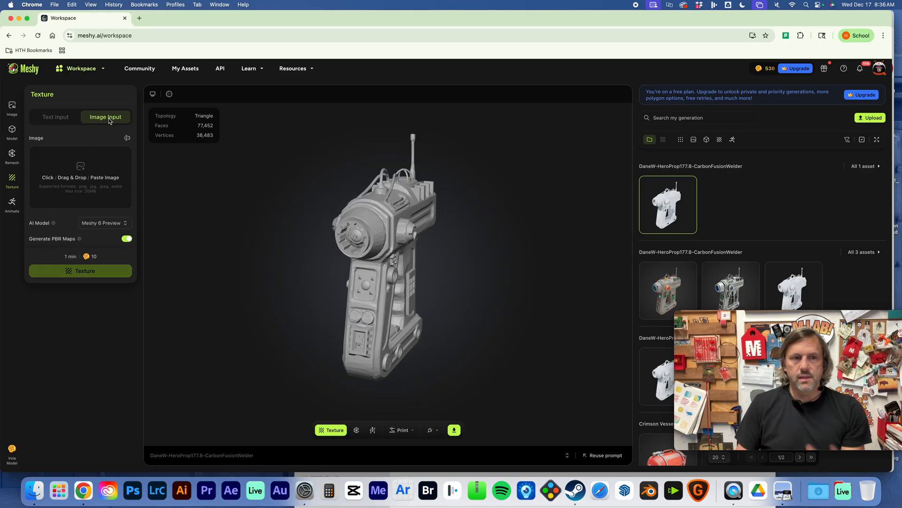
Switch to Finder and open the 01-Hero Prop Concepts folder inside 02-A.I.Deation.
{"action": "left_click", "coordinate": [34, 490]}
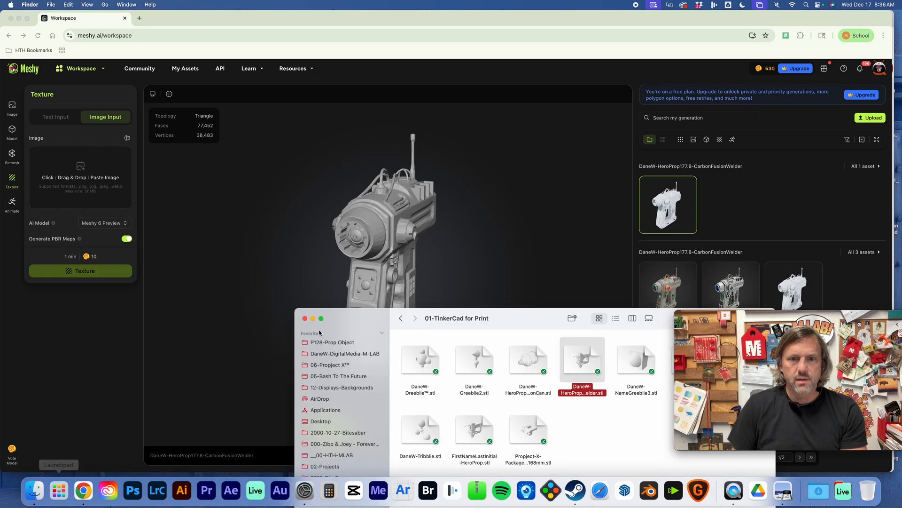
{"action": "left_click_drag", "start_coordinate": [455, 335], "coordinate": [378, 130]}
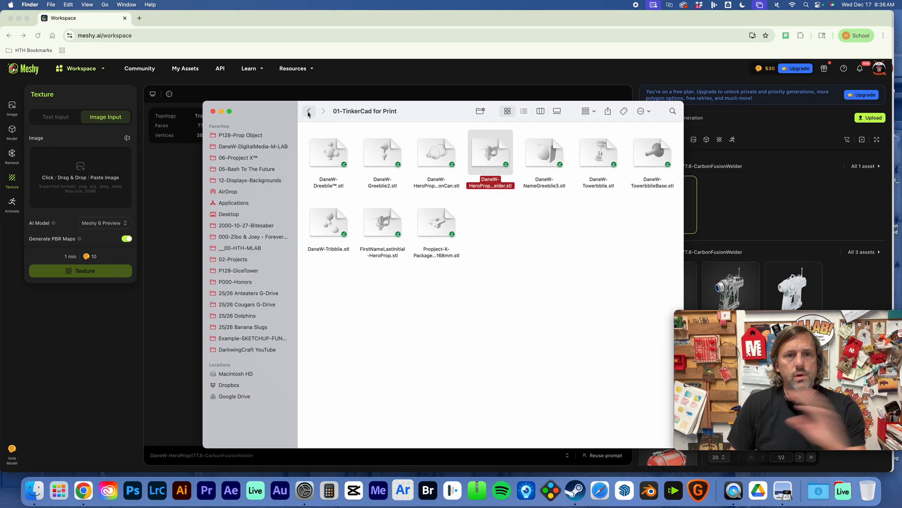
{"action": "left_click", "coordinate": [308, 164]}
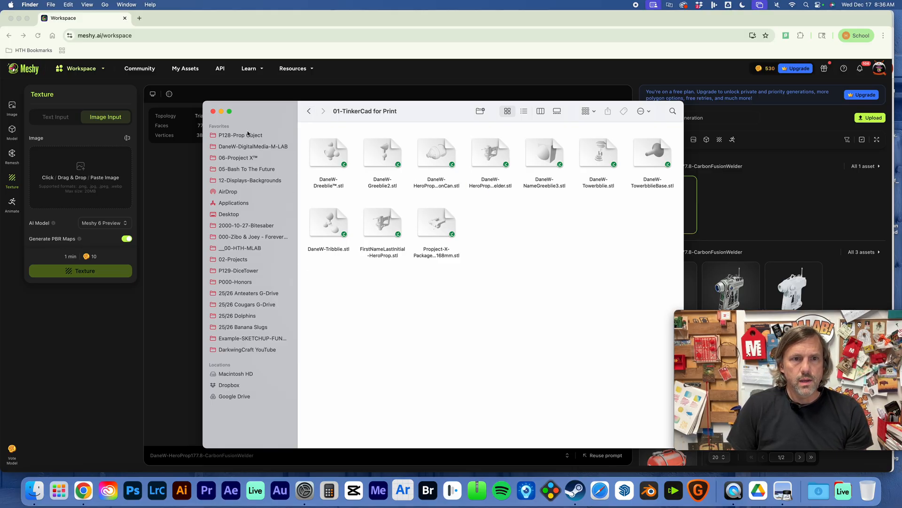
{"action": "left_click_drag", "start_coordinate": [425, 123], "coordinate": [402, 124]}
{"action": "left_click", "coordinate": [284, 113]}
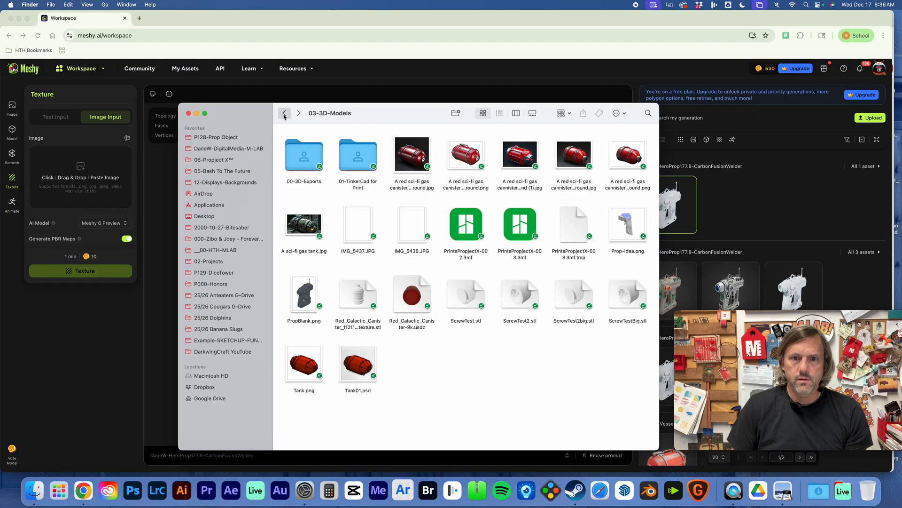
{"action": "left_click", "coordinate": [283, 115]}
{"action": "double_click", "coordinate": [442, 166]}
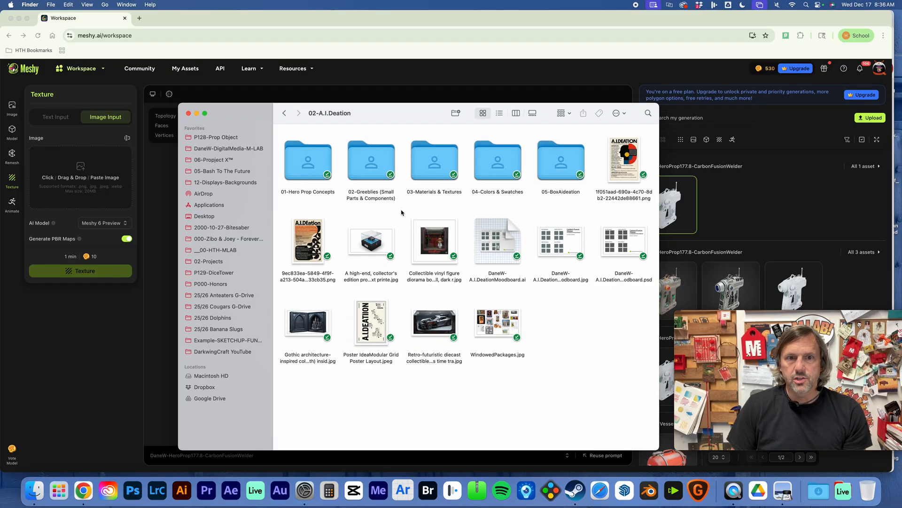
{"action": "double_click", "coordinate": [310, 165]}
Add _MAIN-unnamed-11b.png from the concepts folder to Meshy as the texture reference image.
{"action": "left_click_drag", "start_coordinate": [417, 113], "coordinate": [506, 115]}
{"action": "left_click", "coordinate": [453, 168]}
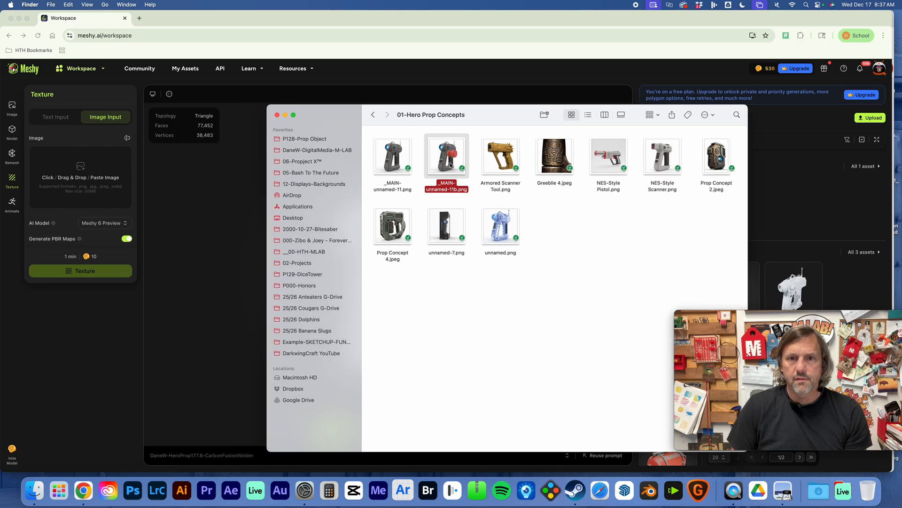
{"action": "left_click_drag", "start_coordinate": [448, 165], "coordinate": [87, 183]}
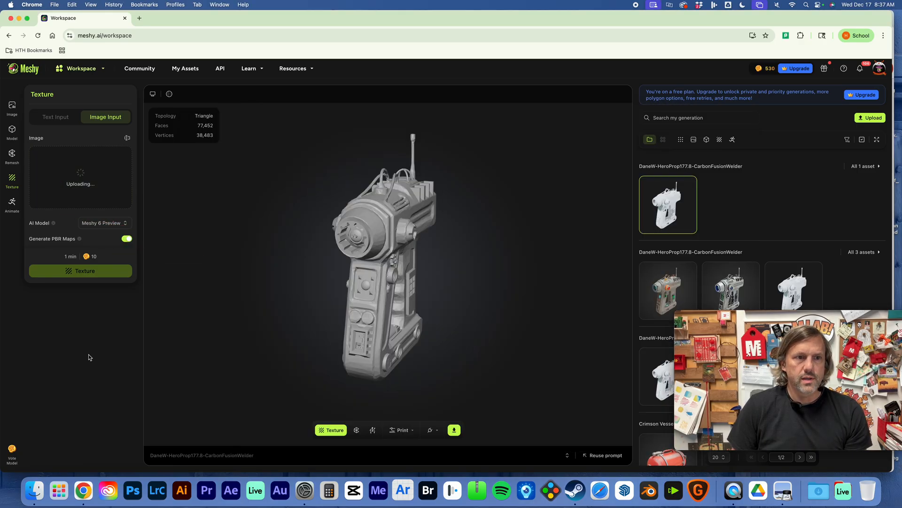
Set the AI model to Meshy-4 and generate the texture for the welder model.
{"action": "left_click", "coordinate": [105, 222]}
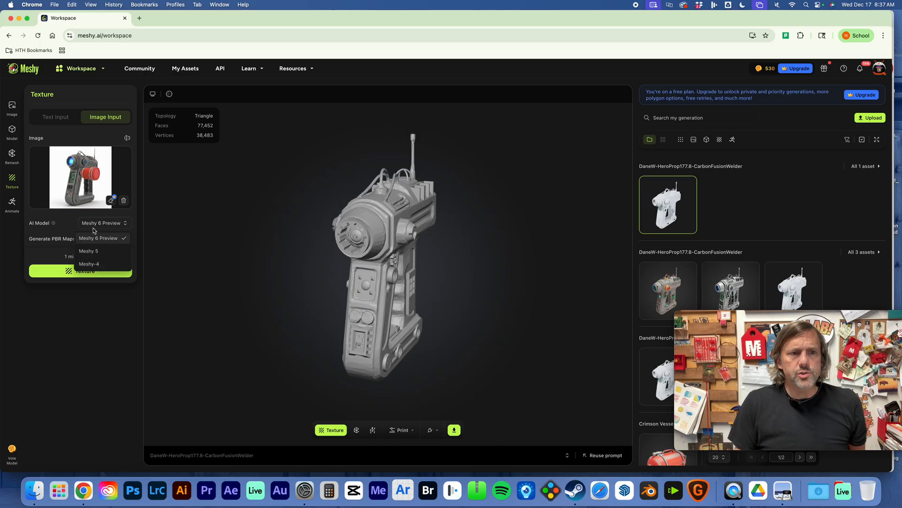
{"action": "left_click", "coordinate": [108, 264]}
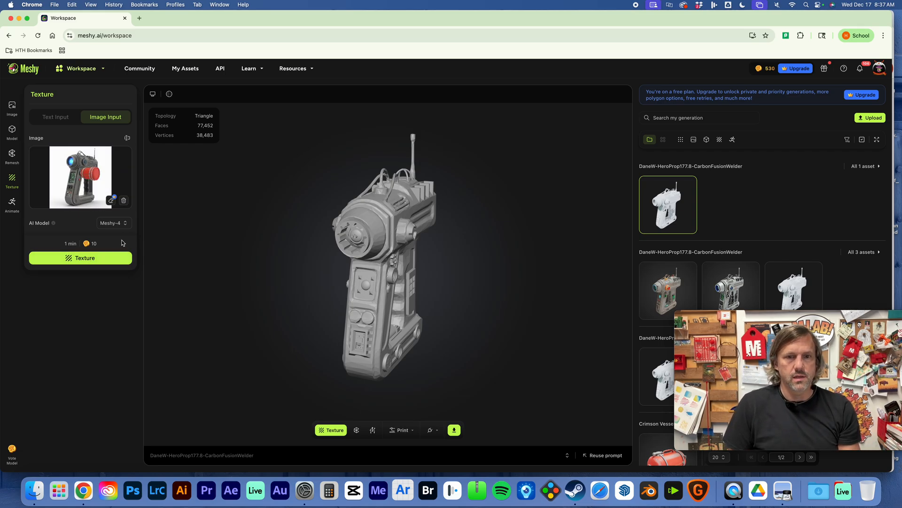
{"action": "left_click_drag", "start_coordinate": [421, 264], "coordinate": [147, 246]}
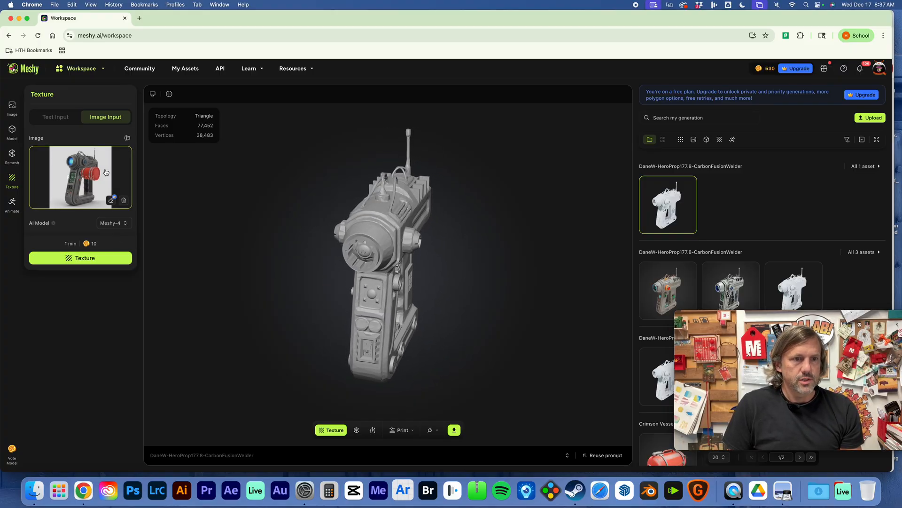
{"action": "left_click", "coordinate": [81, 257]}
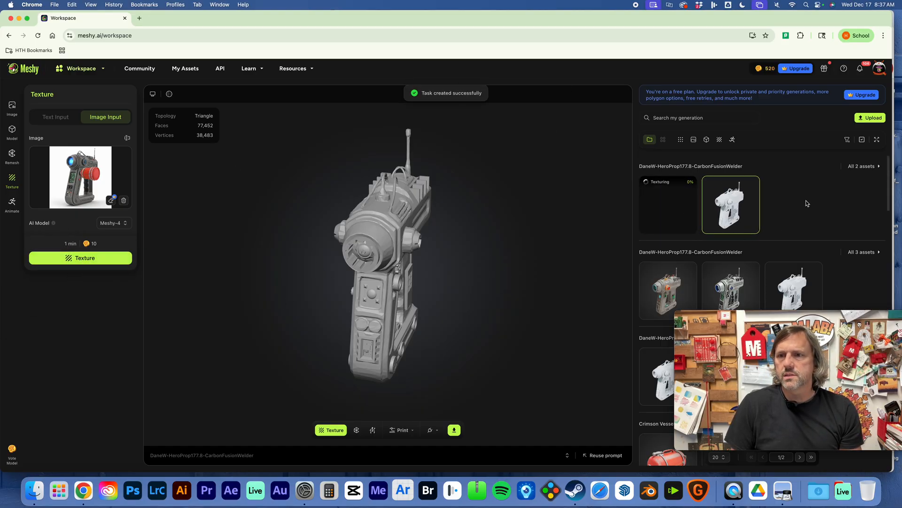
View the untextured and the blue-lensed textured versions of the welder in the second asset group.
{"action": "left_click_drag", "start_coordinate": [793, 318], "coordinate": [175, 290]}
{"action": "left_click", "coordinate": [671, 204]}
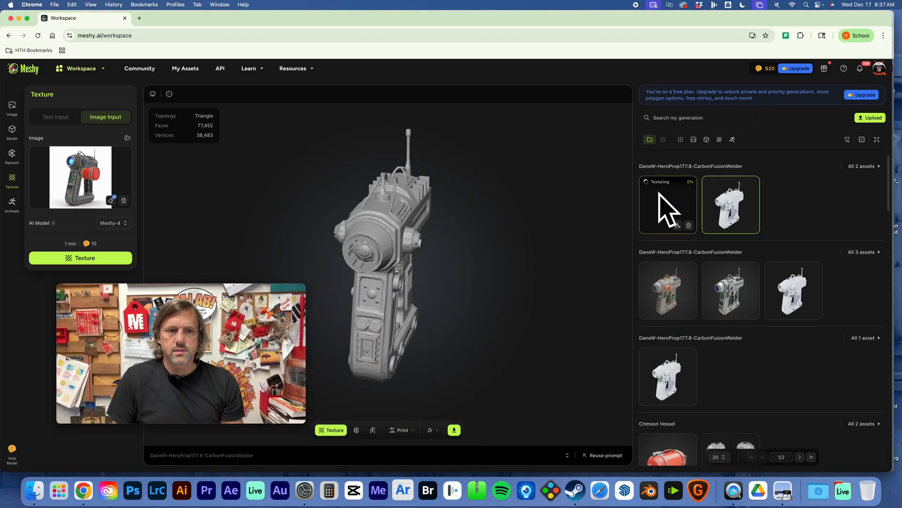
{"action": "left_click", "coordinate": [779, 283]}
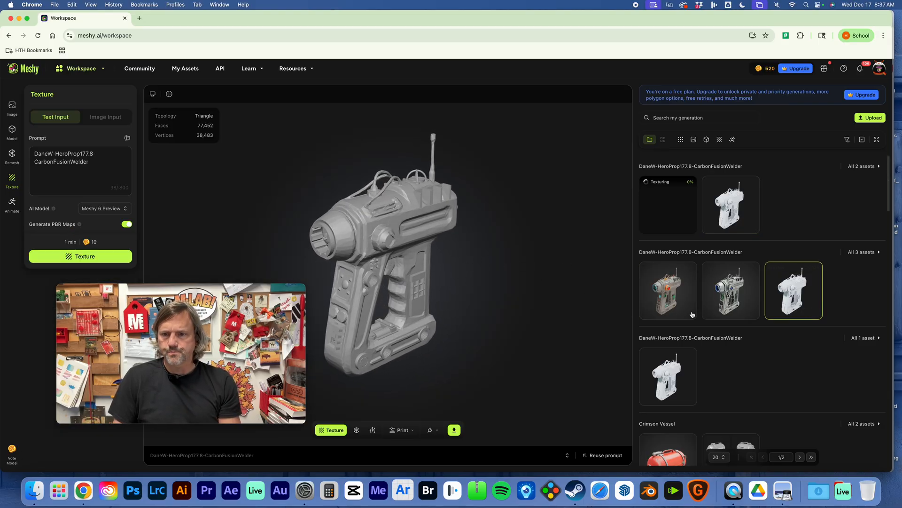
{"action": "left_click", "coordinate": [735, 294]}
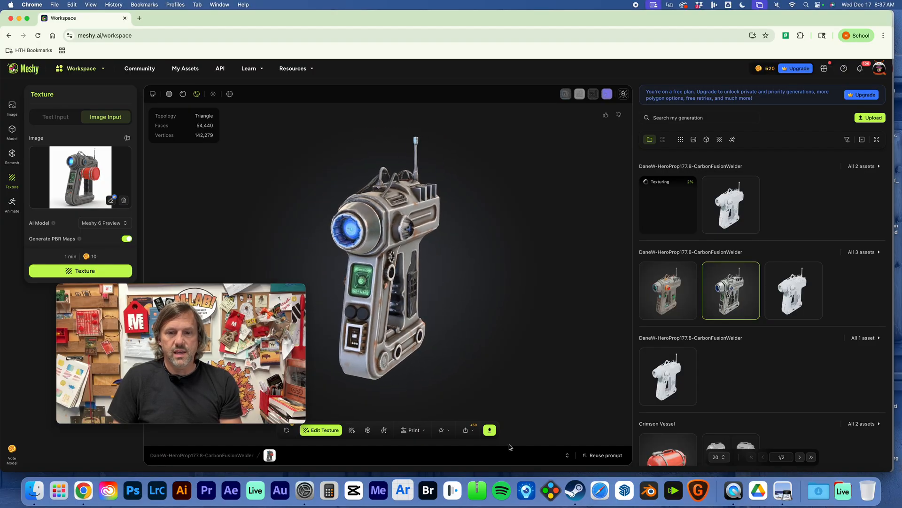
Try to download the blue-lensed textured welder, then dismiss the plan upgrade offer.
{"action": "left_click", "coordinate": [490, 431]}
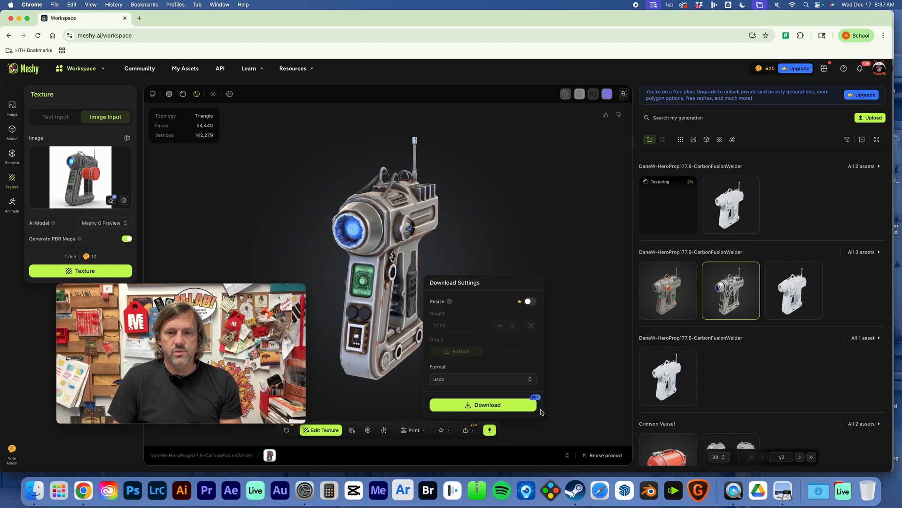
{"action": "left_click", "coordinate": [499, 409]}
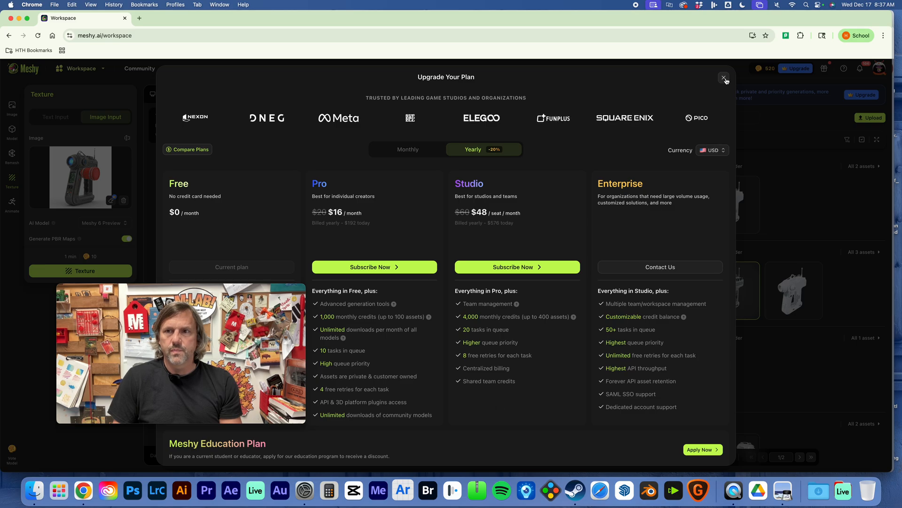
{"action": "left_click", "coordinate": [724, 78]}
Inspect the blue-lensed welder from another angle and open the orange-accented textured version in the same asset group.
{"action": "left_click", "coordinate": [461, 251]}
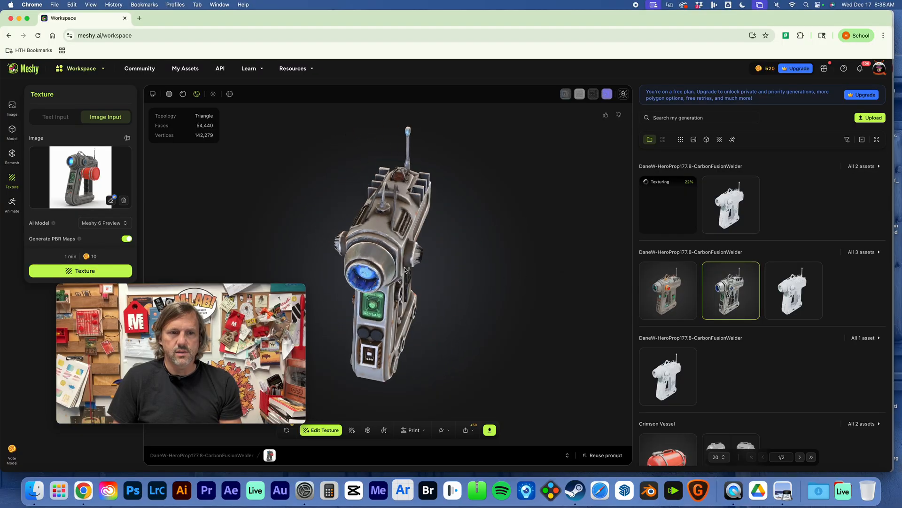
{"action": "left_click", "coordinate": [654, 303]}
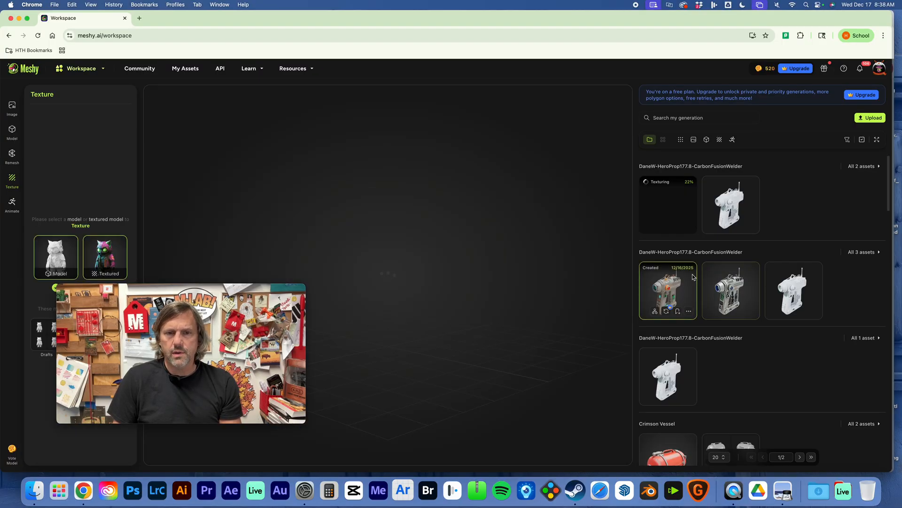
Compare the untextured and orange-accented welders in the second asset group, and open the download settings for the orange-accented version.
{"action": "left_click", "coordinate": [807, 289]}
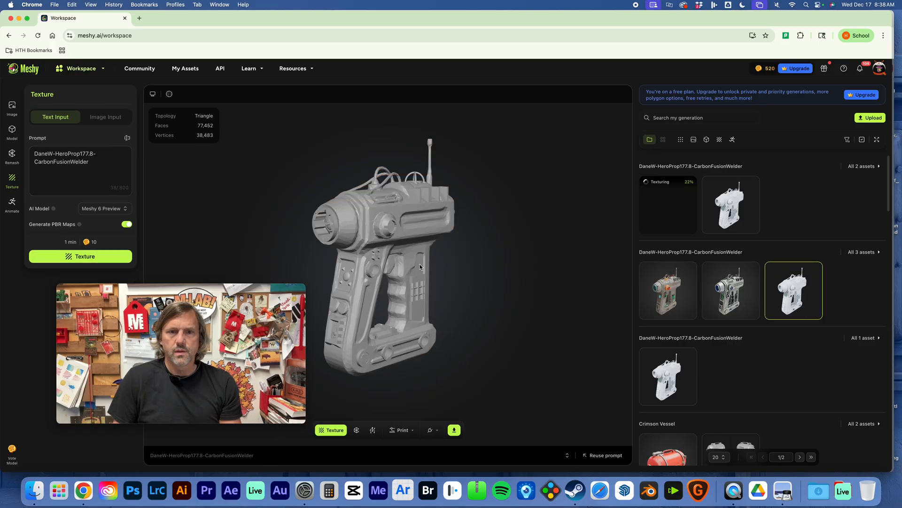
{"action": "left_click", "coordinate": [668, 290]}
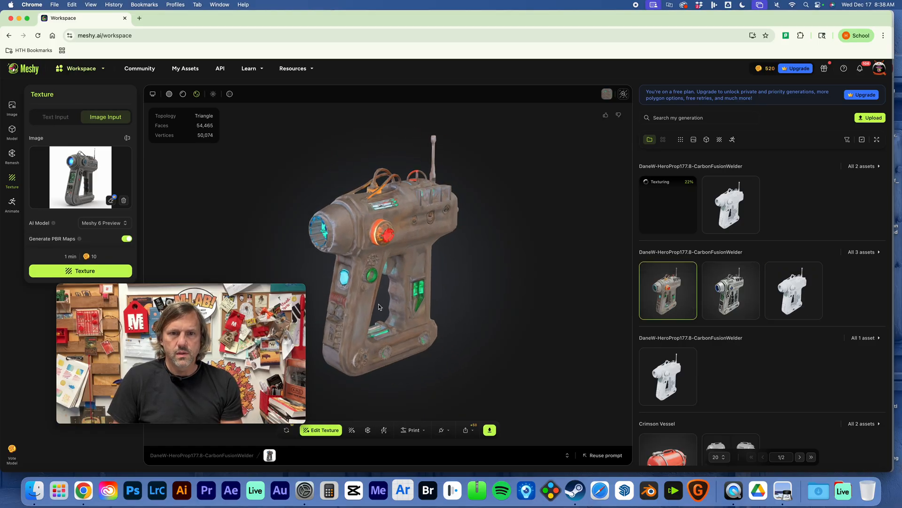
{"action": "left_click_drag", "start_coordinate": [482, 267], "coordinate": [384, 297]}
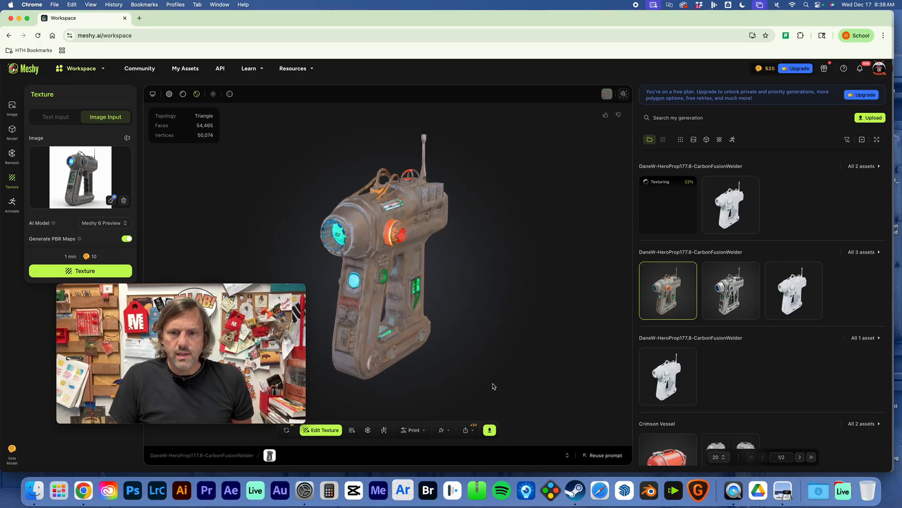
{"action": "left_click", "coordinate": [490, 433]}
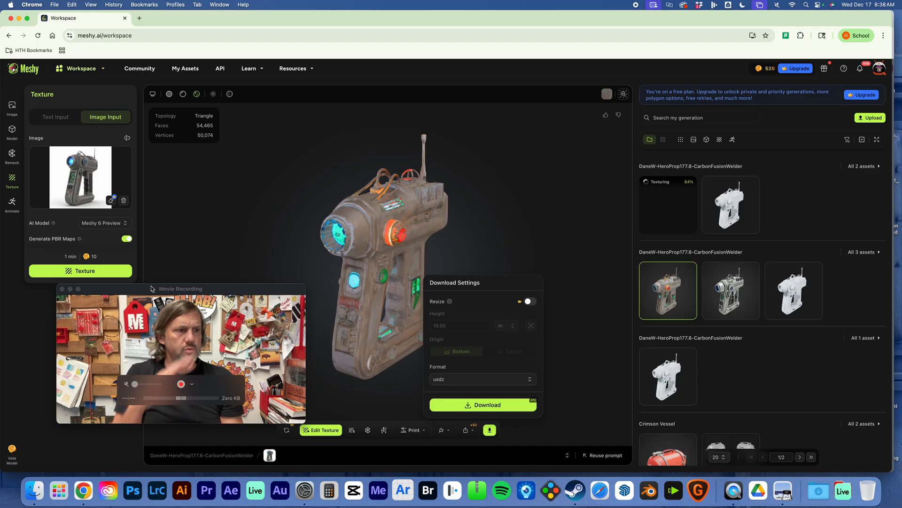
Switch to Finder and open the USDZ folder within 00-3D-Exports in the 03-3D-Models folder of 06-Propject X™.
{"action": "left_click", "coordinate": [35, 492]}
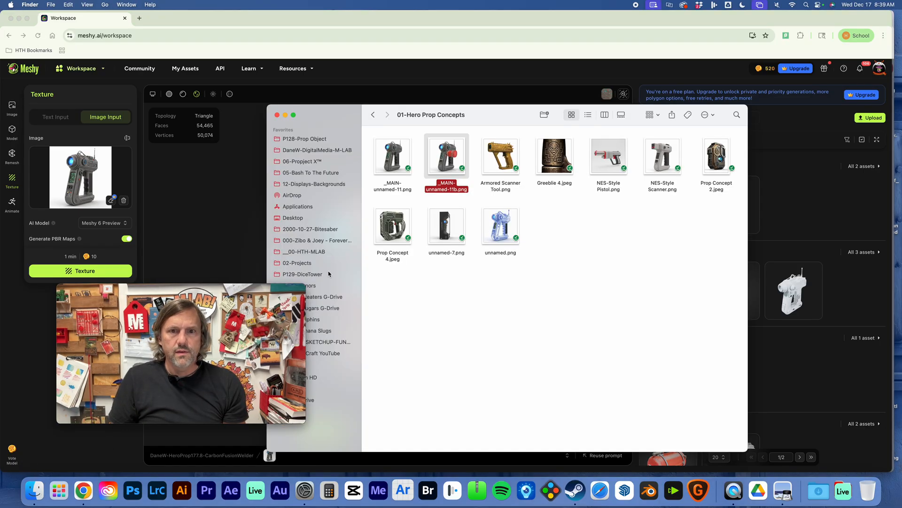
{"action": "left_click", "coordinate": [372, 115]}
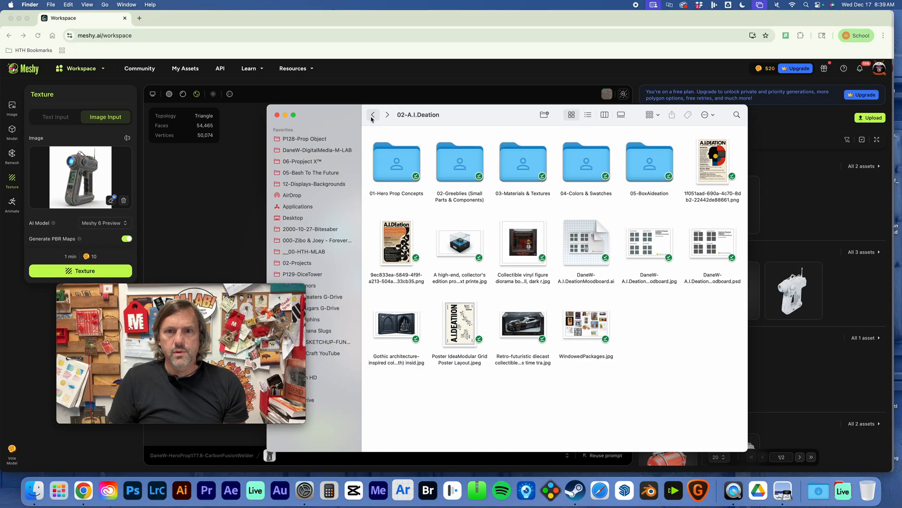
{"action": "left_click", "coordinate": [372, 114]}
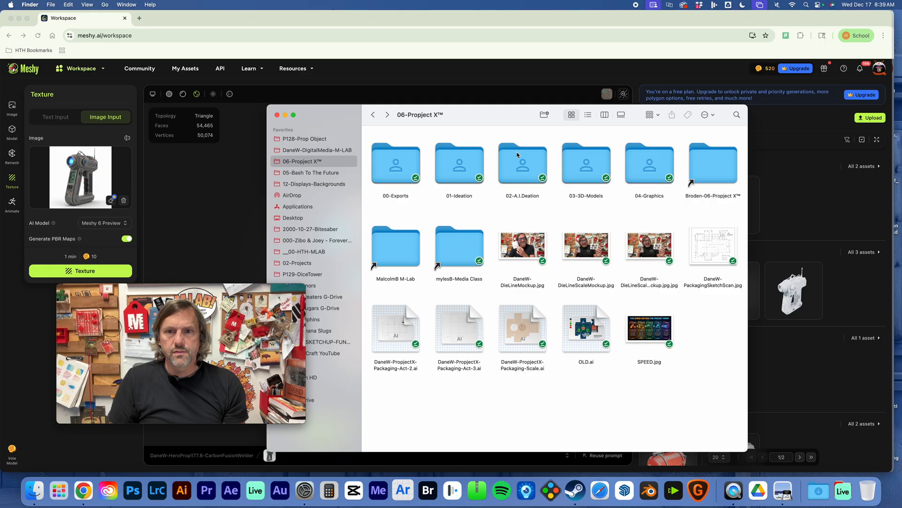
{"action": "double_click", "coordinate": [587, 172]}
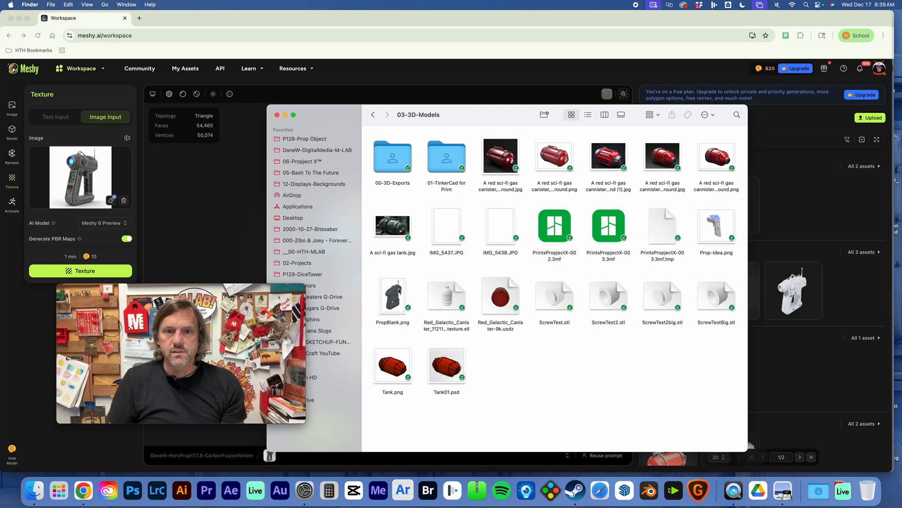
{"action": "double_click", "coordinate": [404, 157]}
{"action": "double_click", "coordinate": [403, 156]}
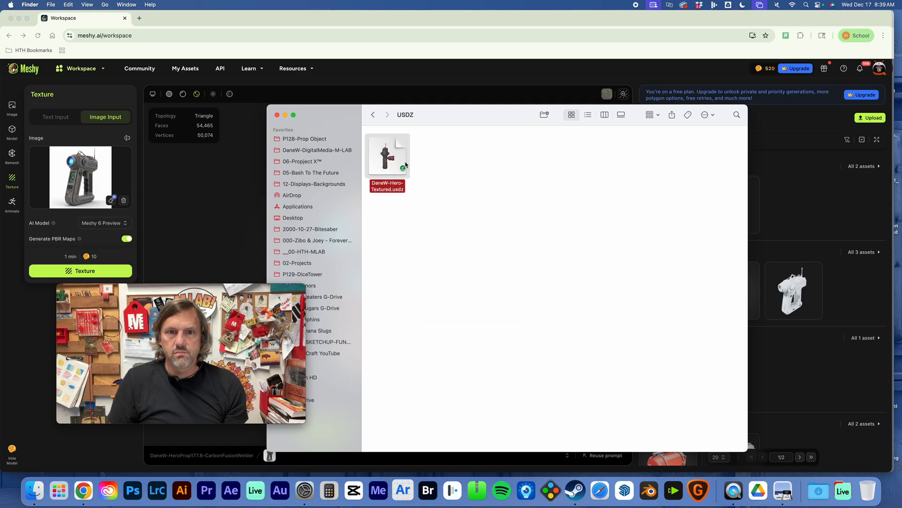
Open the Hero-Textured USDZ model in Preview and rotate it to examine the textured prop from several angles.
{"action": "double_click", "coordinate": [399, 161]}
{"action": "left_click_drag", "start_coordinate": [472, 181], "coordinate": [503, 171]}
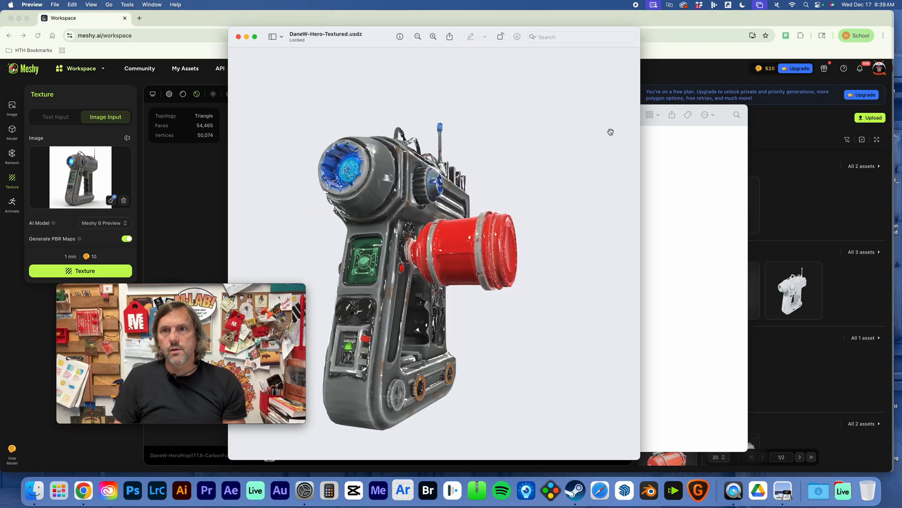
{"action": "left_click_drag", "start_coordinate": [548, 139], "coordinate": [545, 160]}
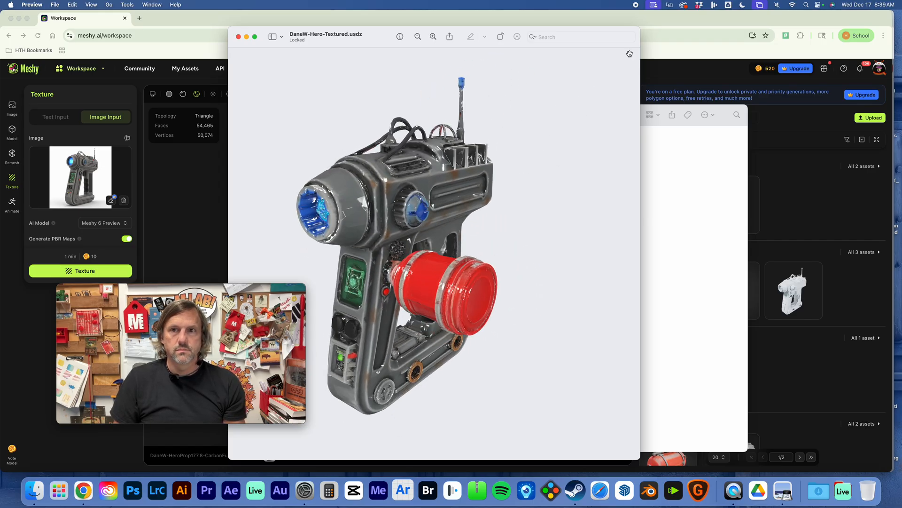